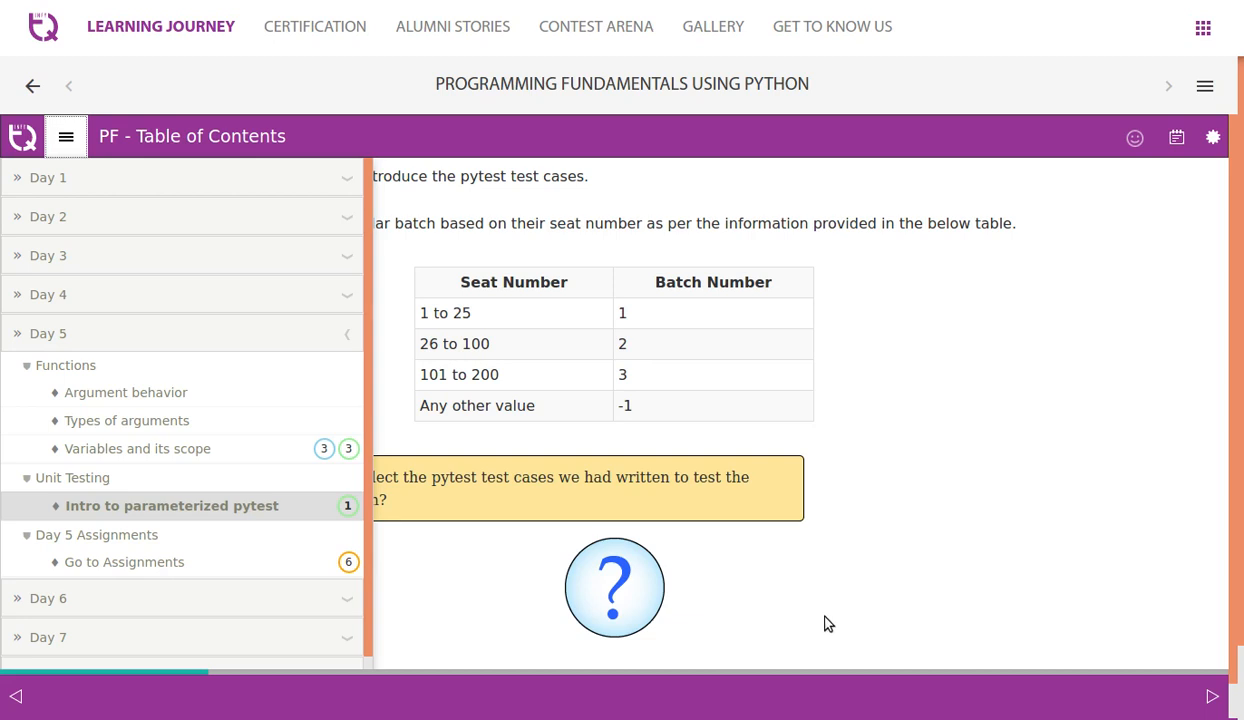
Expand Intro to parameterized pytest under Day 5 Unit Testing to reveal Exercise 29.
click(346, 508)
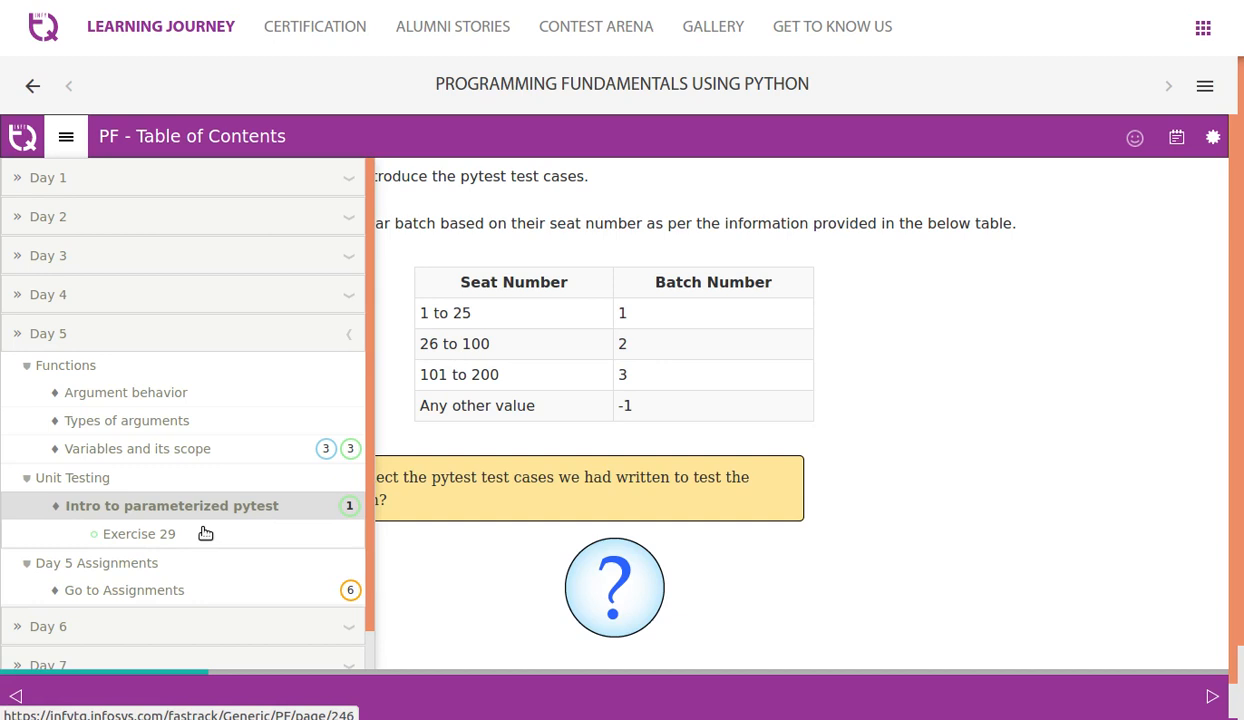
Open Exercise 29 and highlight the merge-order note and sample input/output details.
click(140, 534)
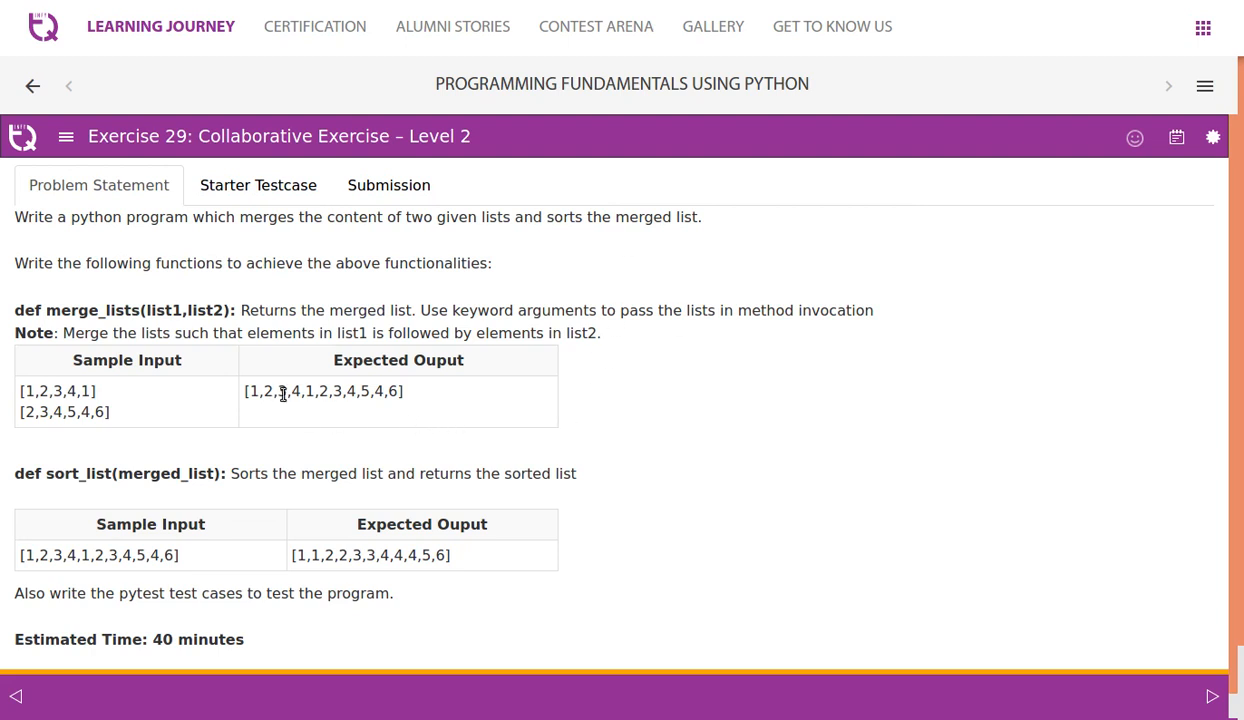
drag(303, 391, 333, 391)
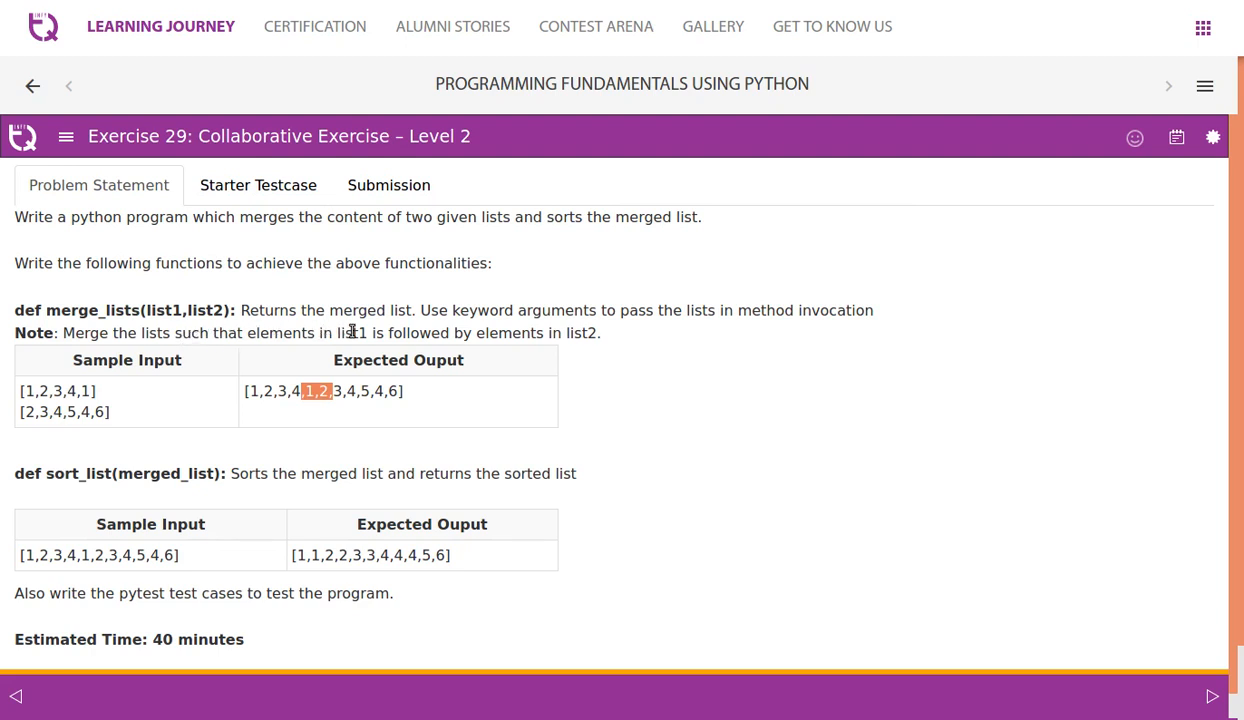
drag(371, 333, 568, 333)
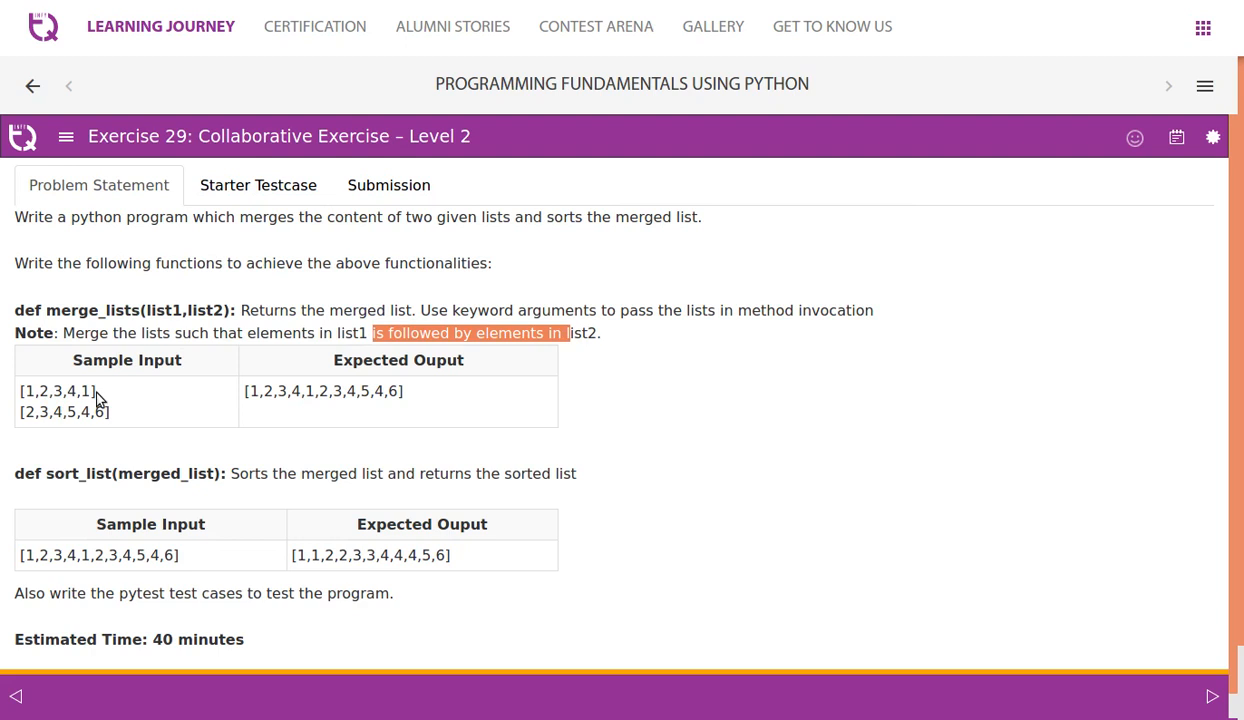
drag(34, 412, 80, 412)
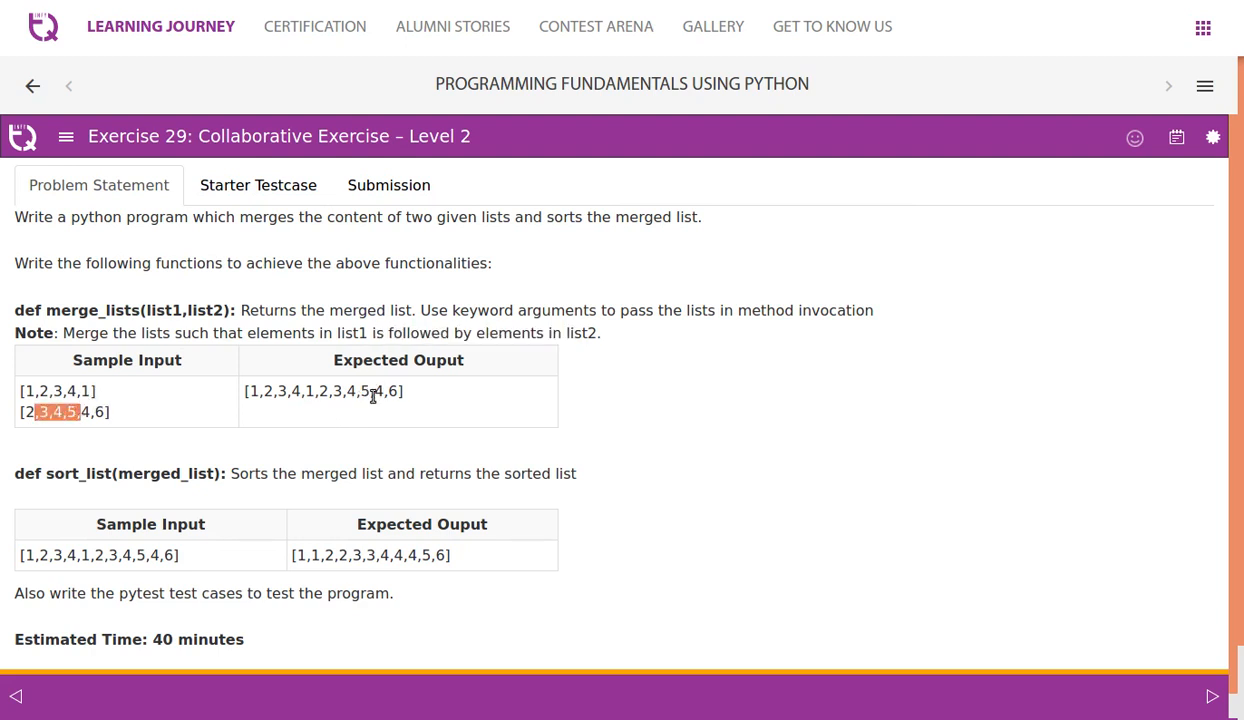
Highlight the expected merged output and the sort_list function name, then clear highlights.
click(305, 482)
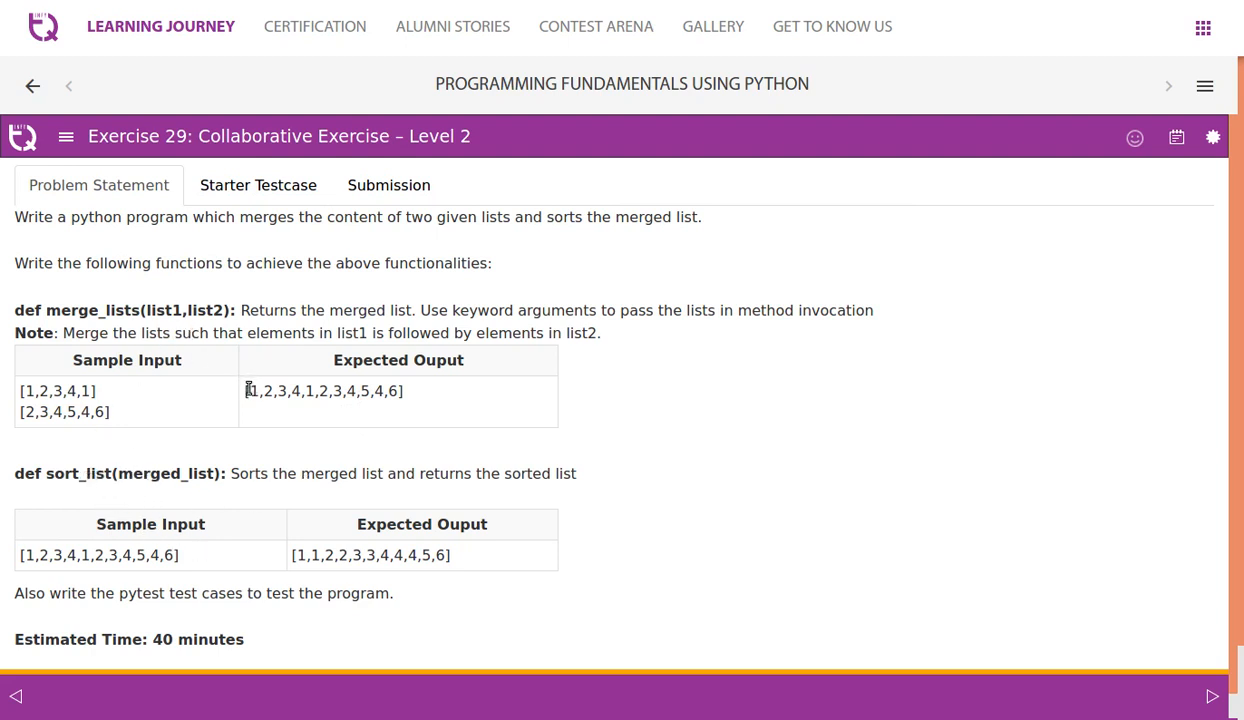
drag(244, 391, 389, 388)
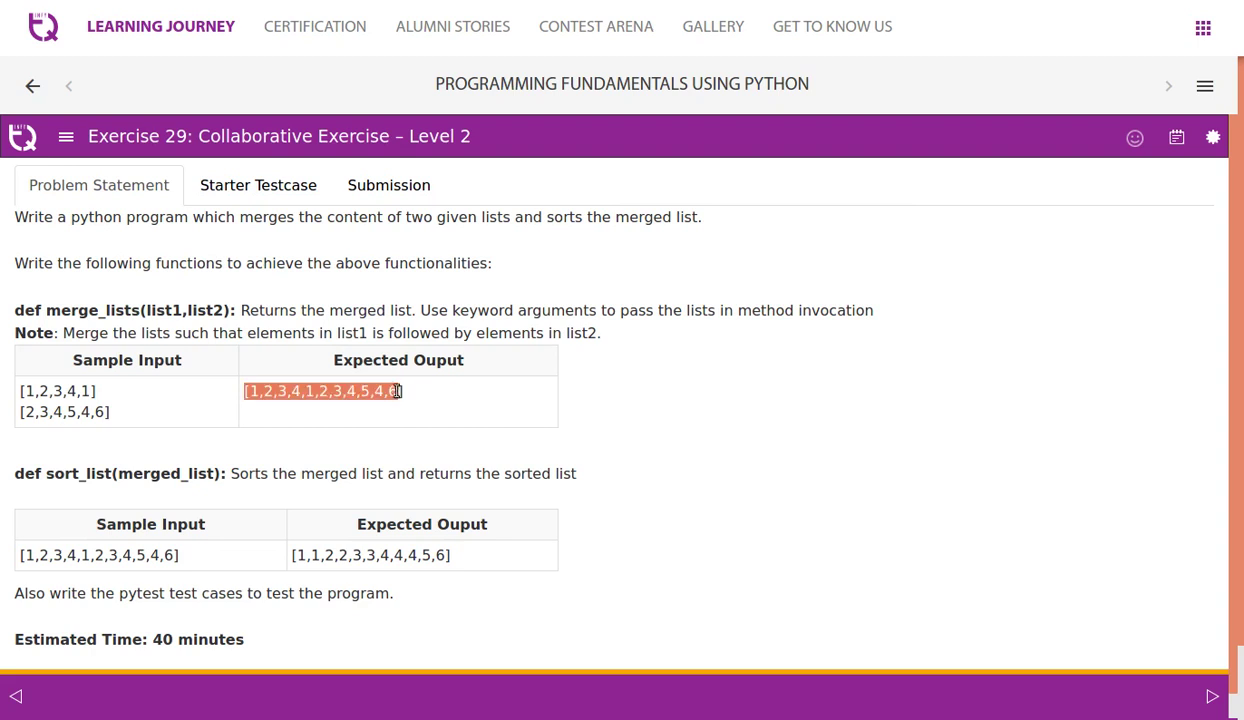
double_click(89, 472)
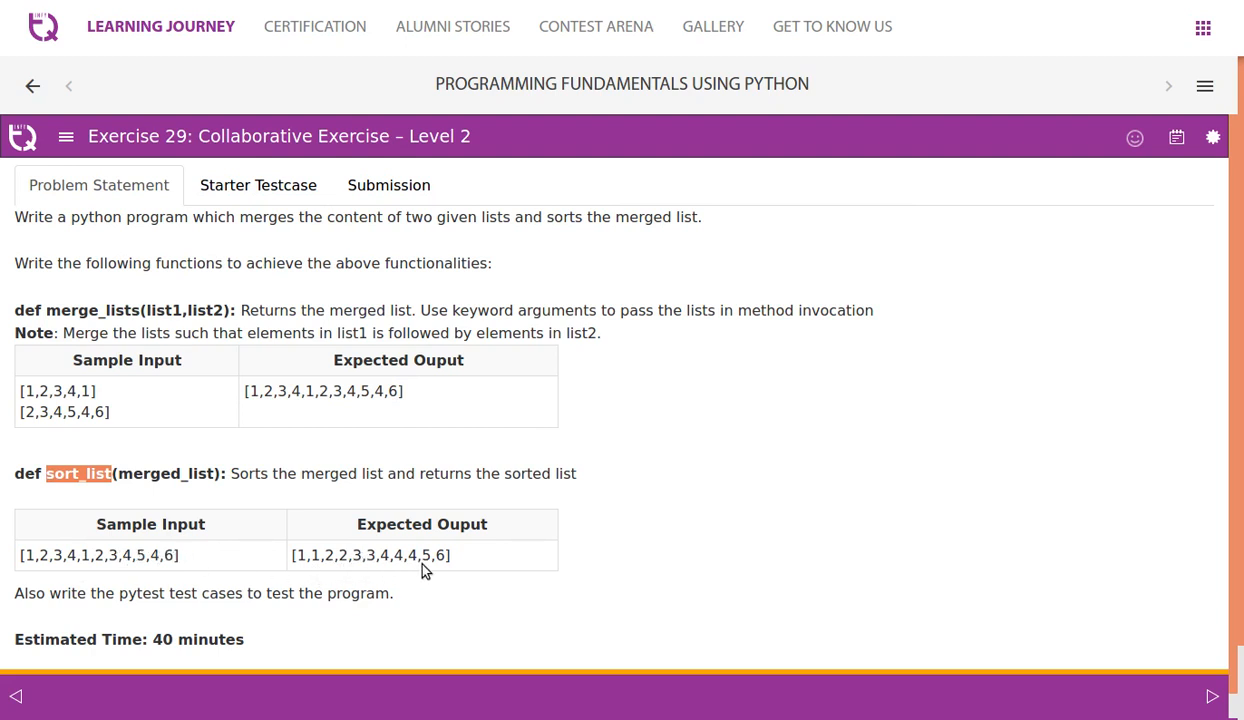
click(497, 566)
scroll(497, 566, down, 1)
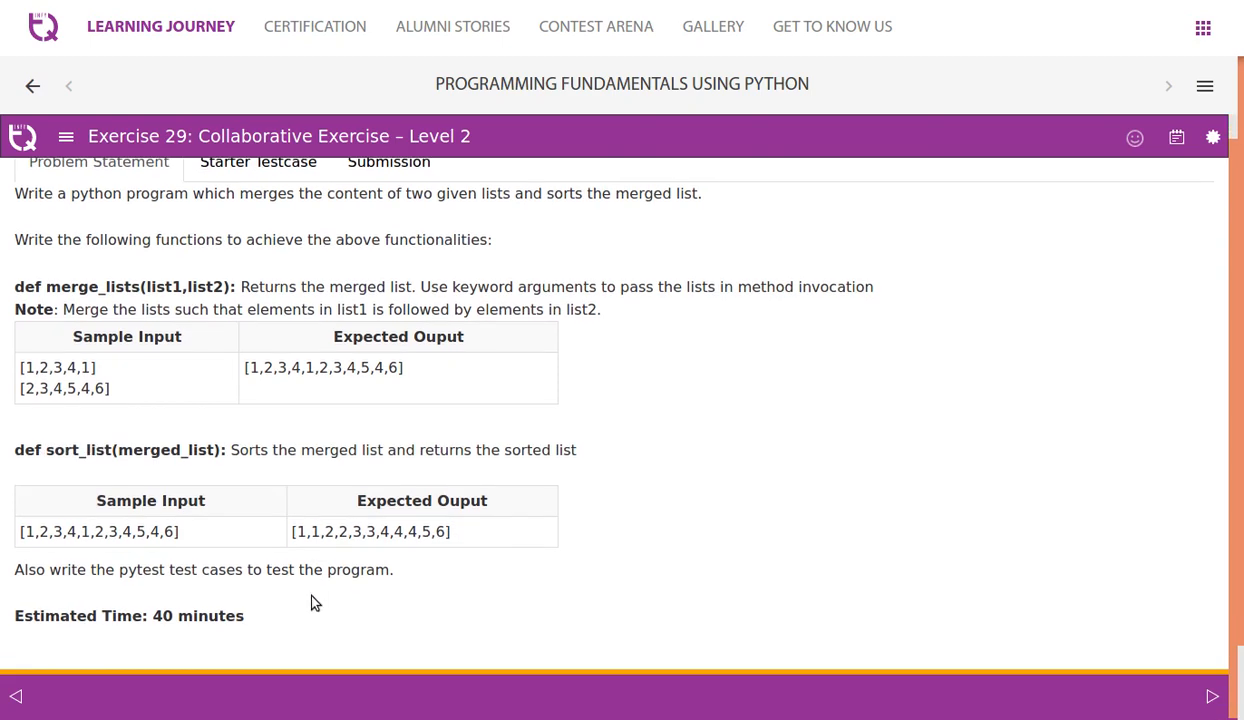
scroll(313, 602, up, 1)
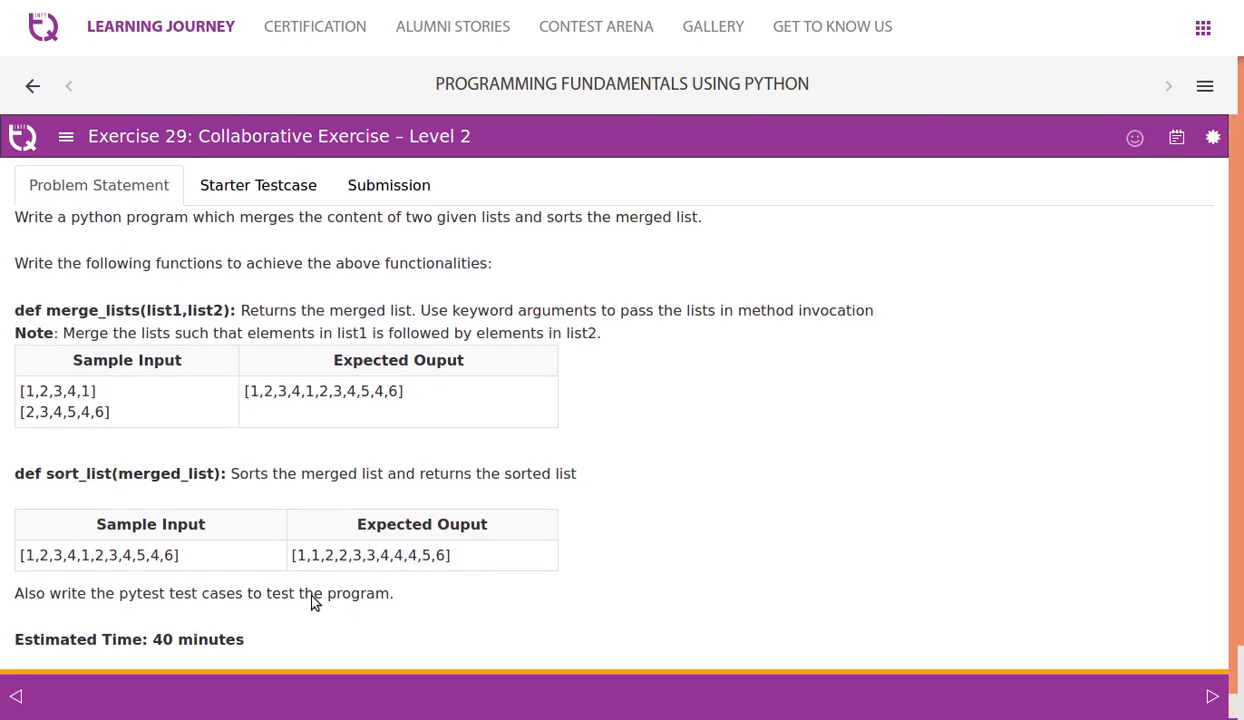
Review the Submission code, pointing out sort_list's merged_list parameter and its sorted call.
click(369, 202)
click(724, 314)
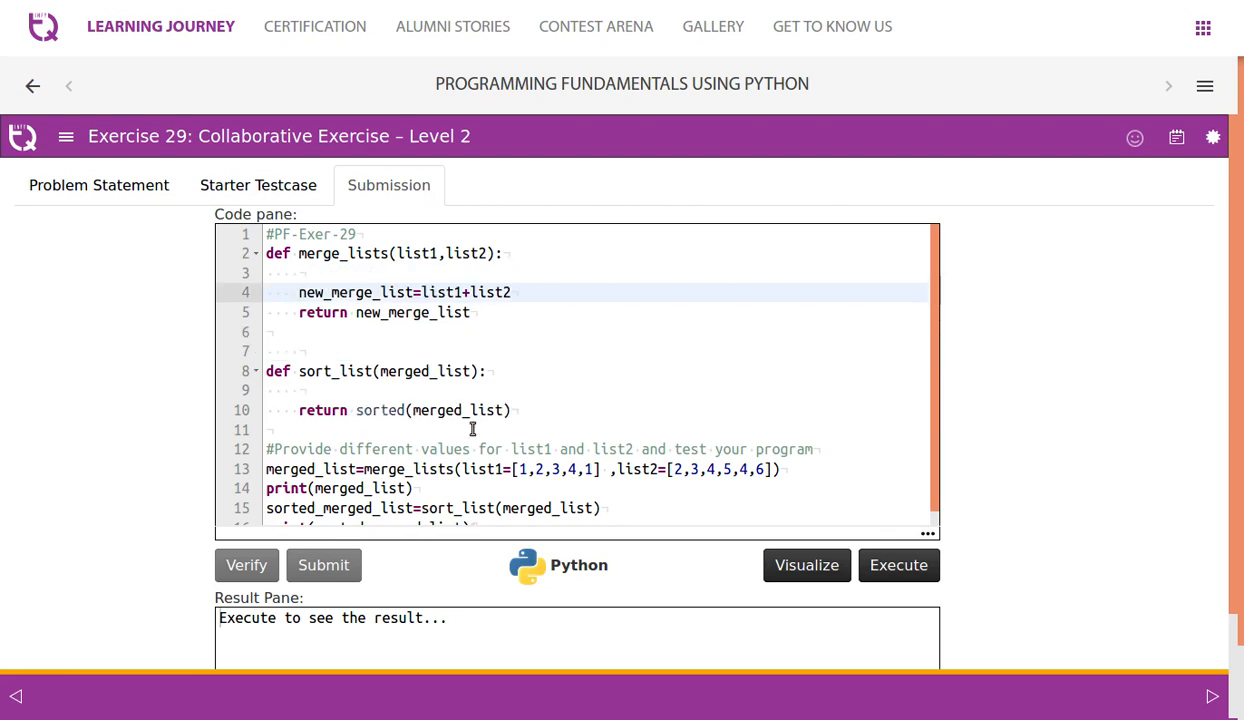
double_click(396, 368)
double_click(401, 408)
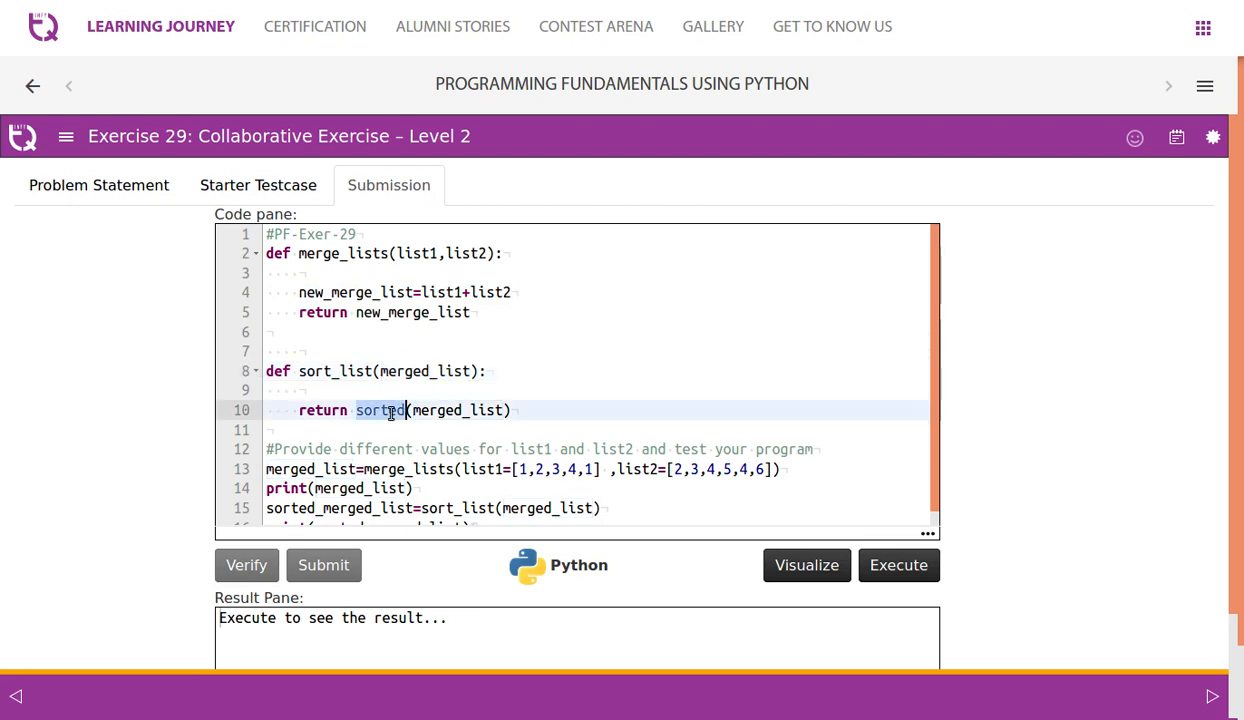
scroll(485, 395, down, 1)
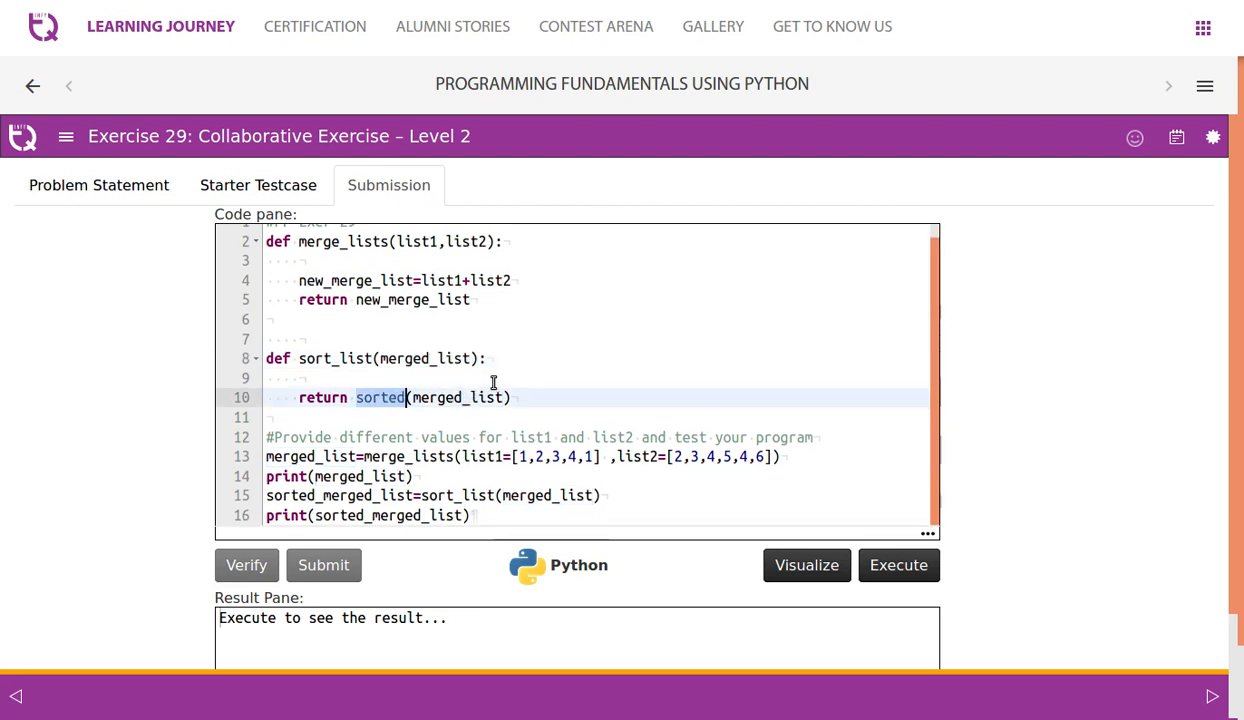
scroll(822, 403, down, 2)
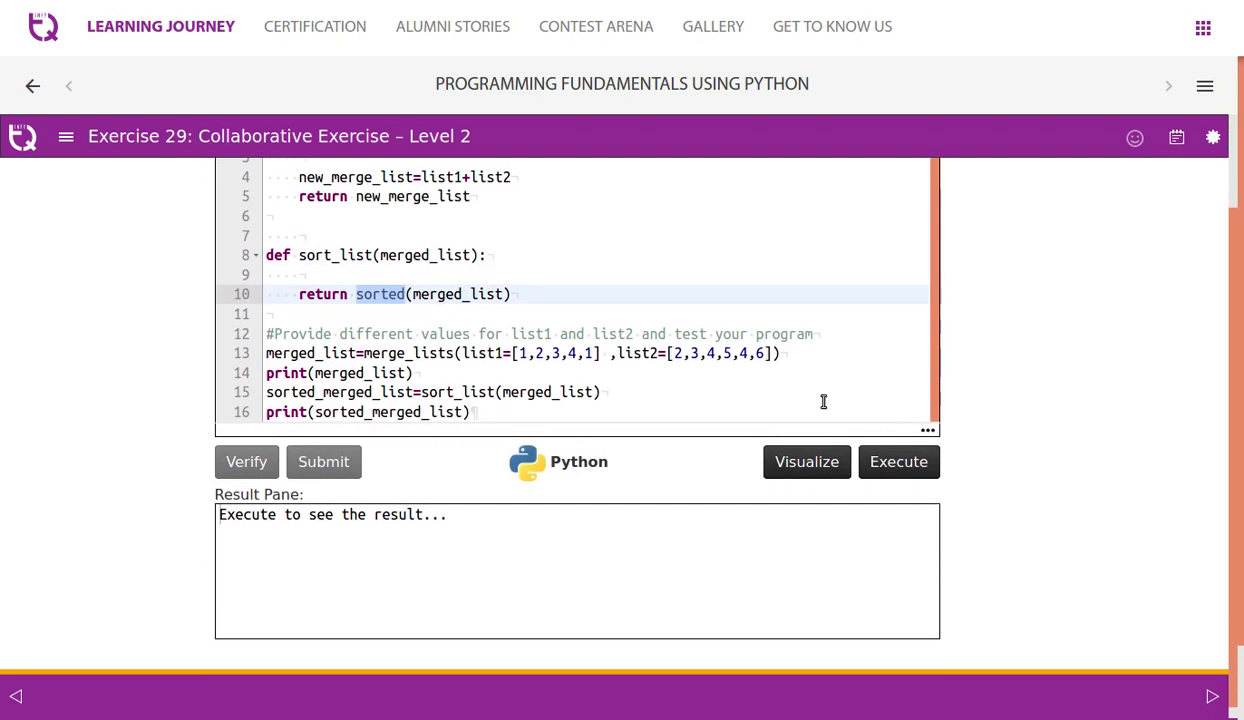
Execute the code, check where list2 begins in the merged output, then view the Starter Testcase.
click(927, 466)
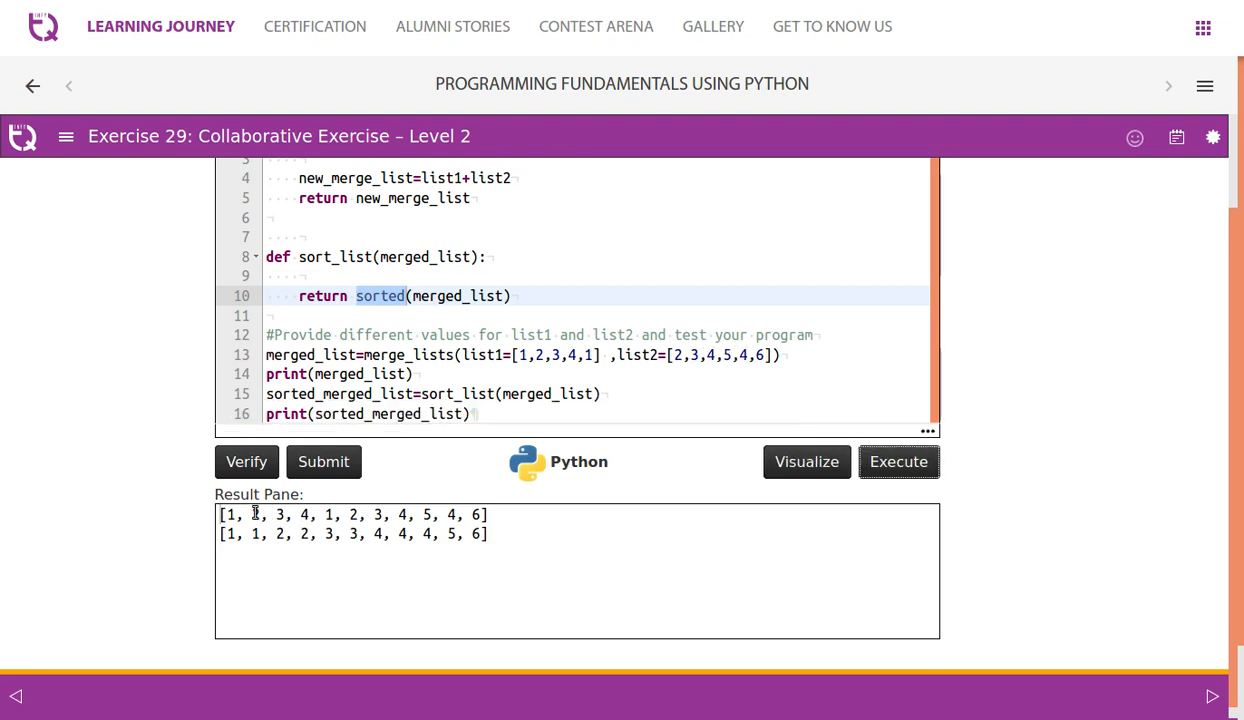
drag(255, 514, 346, 514)
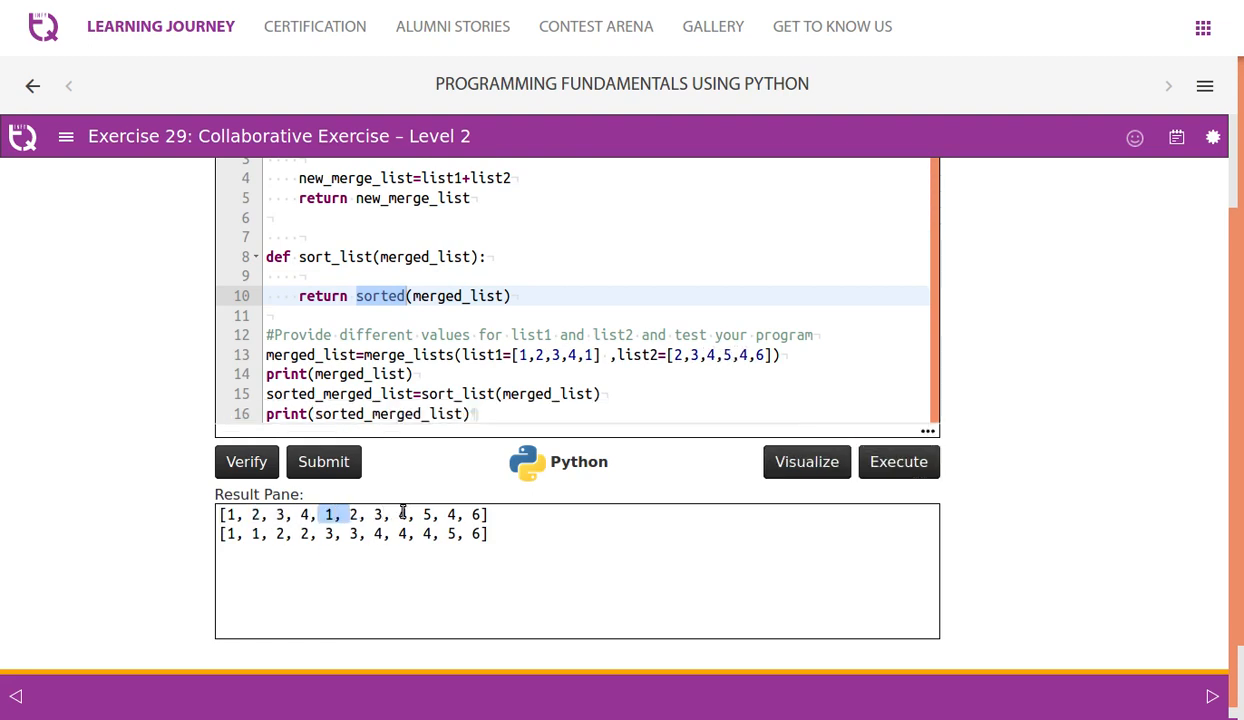
click(337, 515)
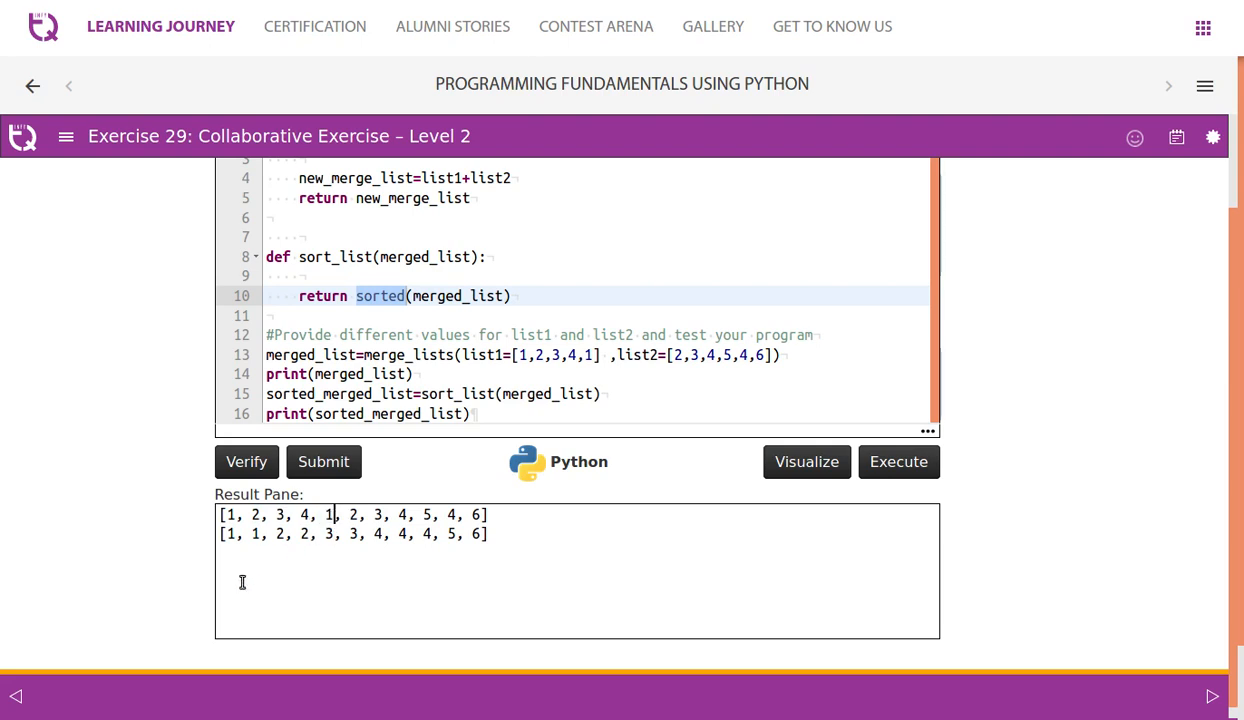
click(625, 313)
scroll(769, 355, up, 3)
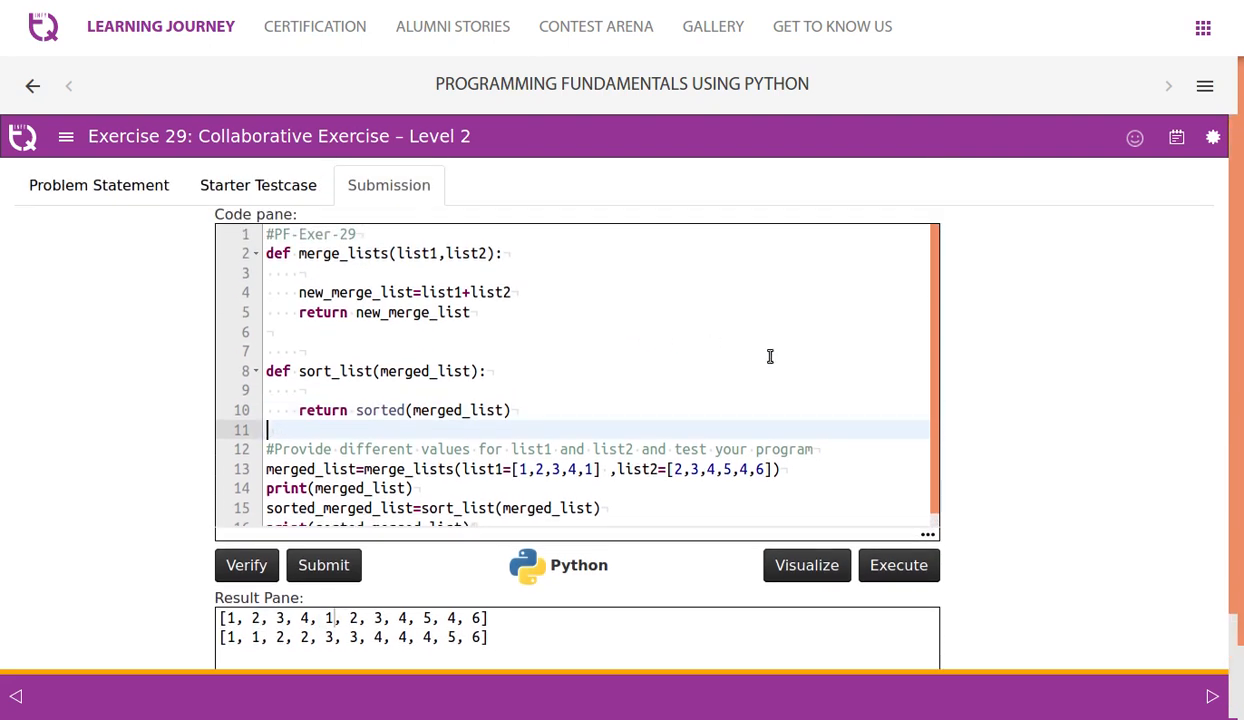
scroll(769, 355, down, 1)
click(245, 196)
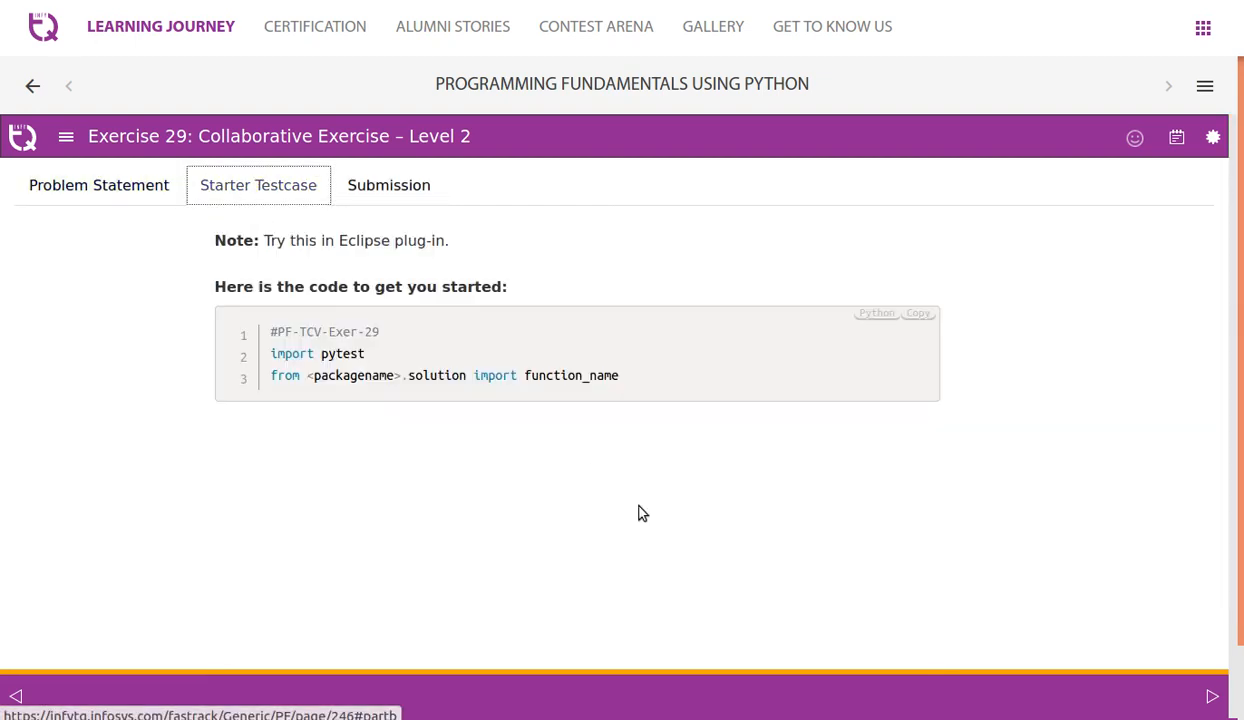